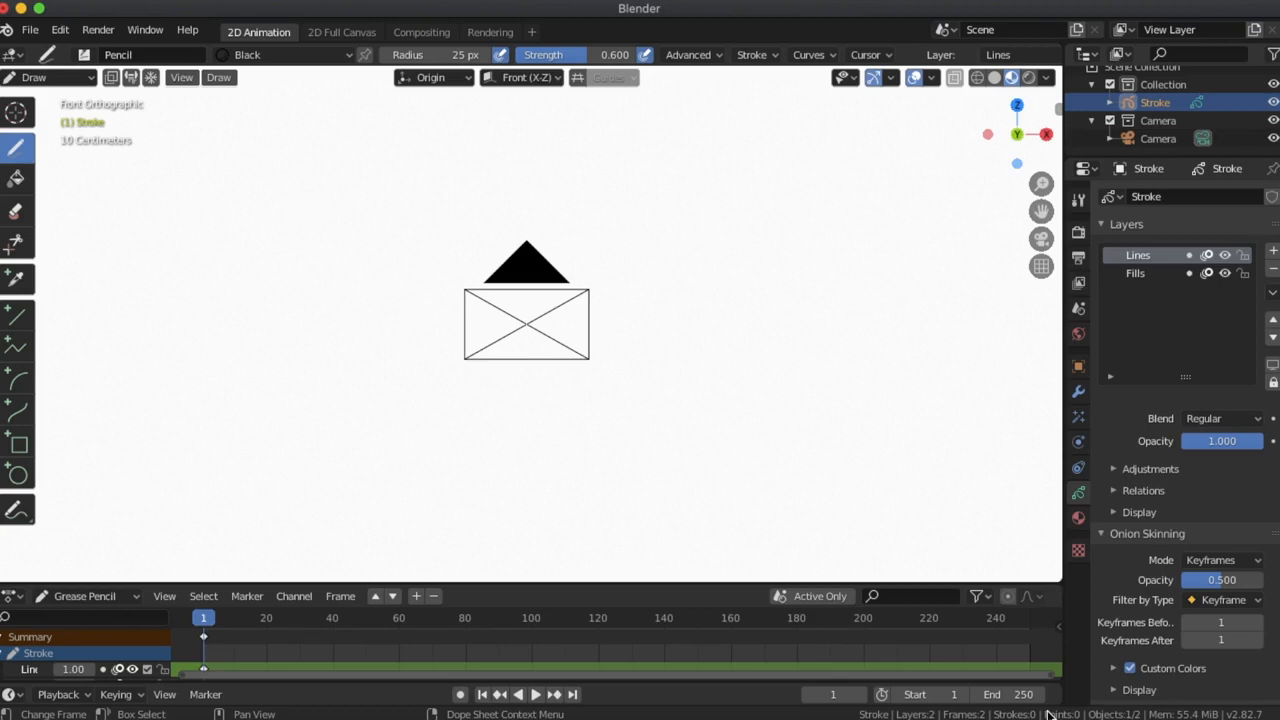
- Create a new 2D Animation file, discarding the unsaved changes to the current one
key(ctrl+n)
key(ctrl+n)
key(Down)
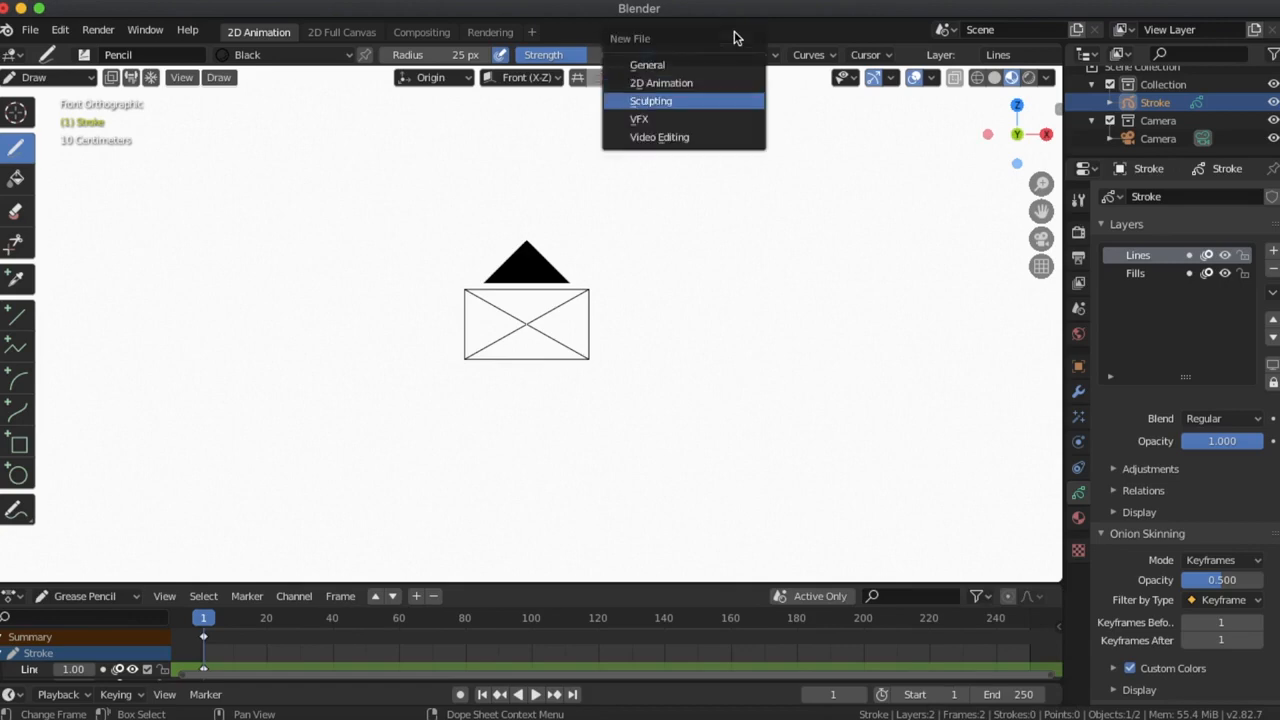
key(Up)
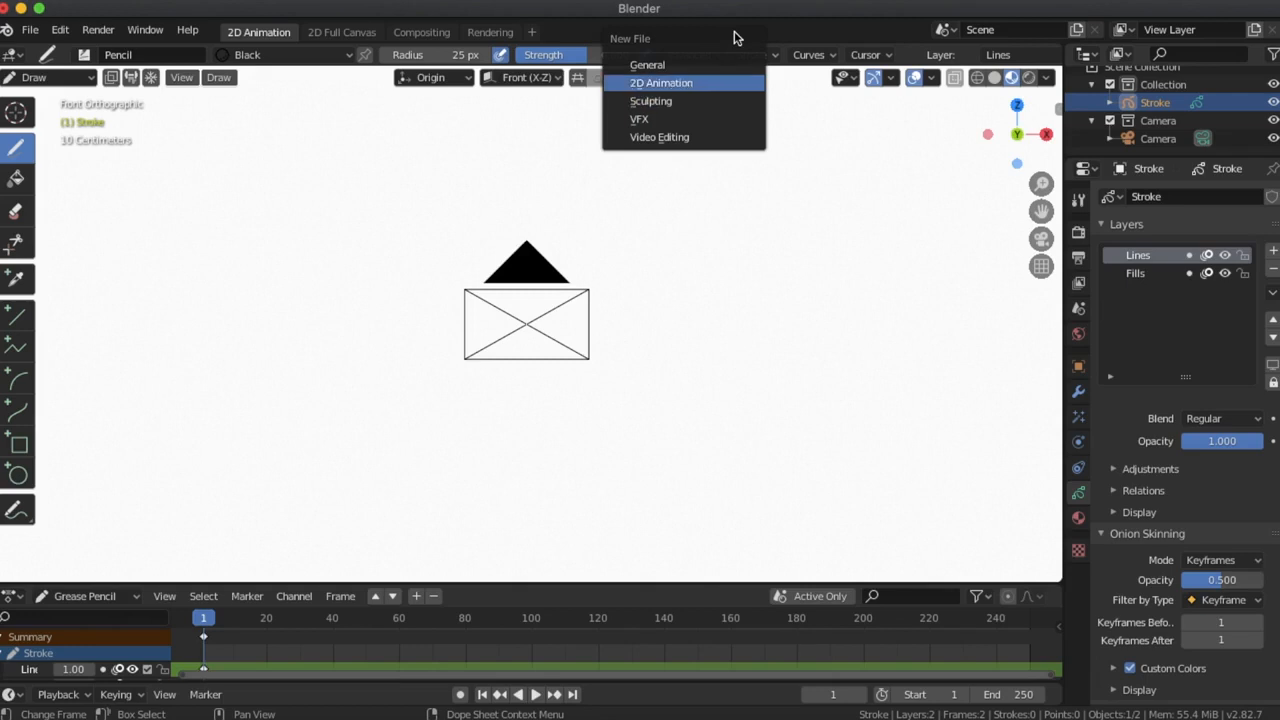
key(Return)
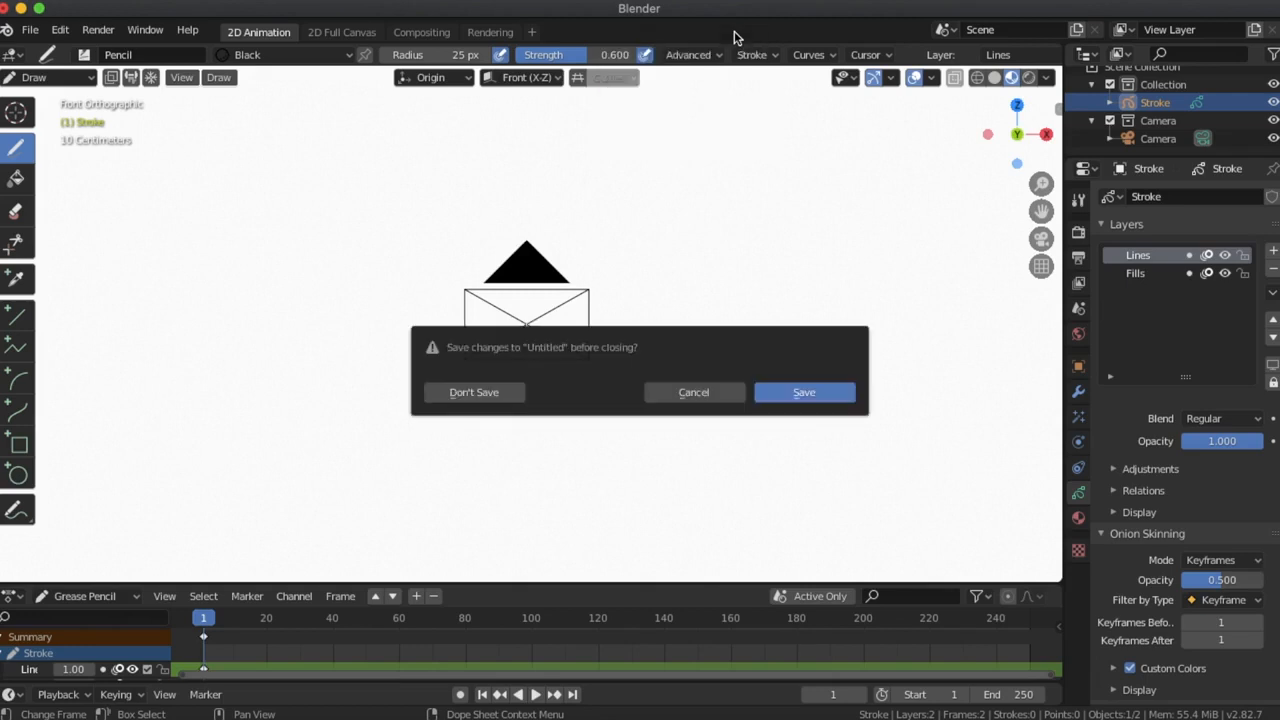
click(474, 392)
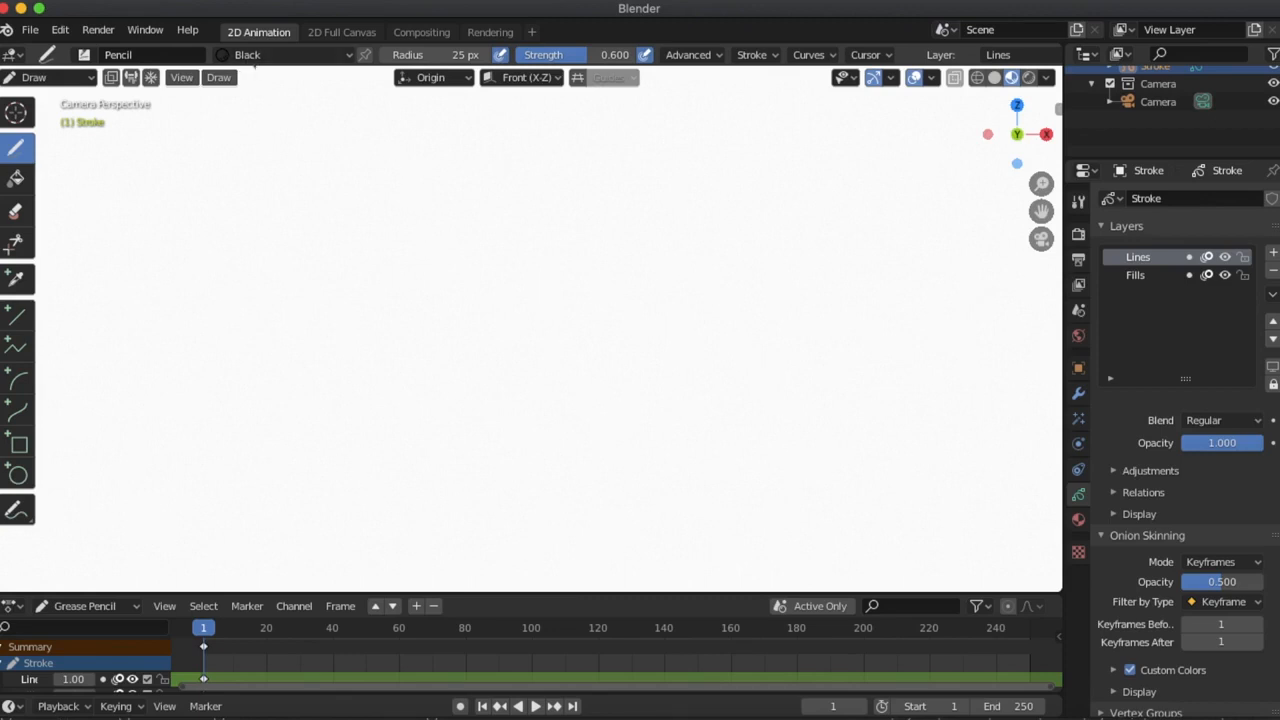
- Choose the Red stroke material and add a new grease pencil layer named Sketch
click(263, 57)
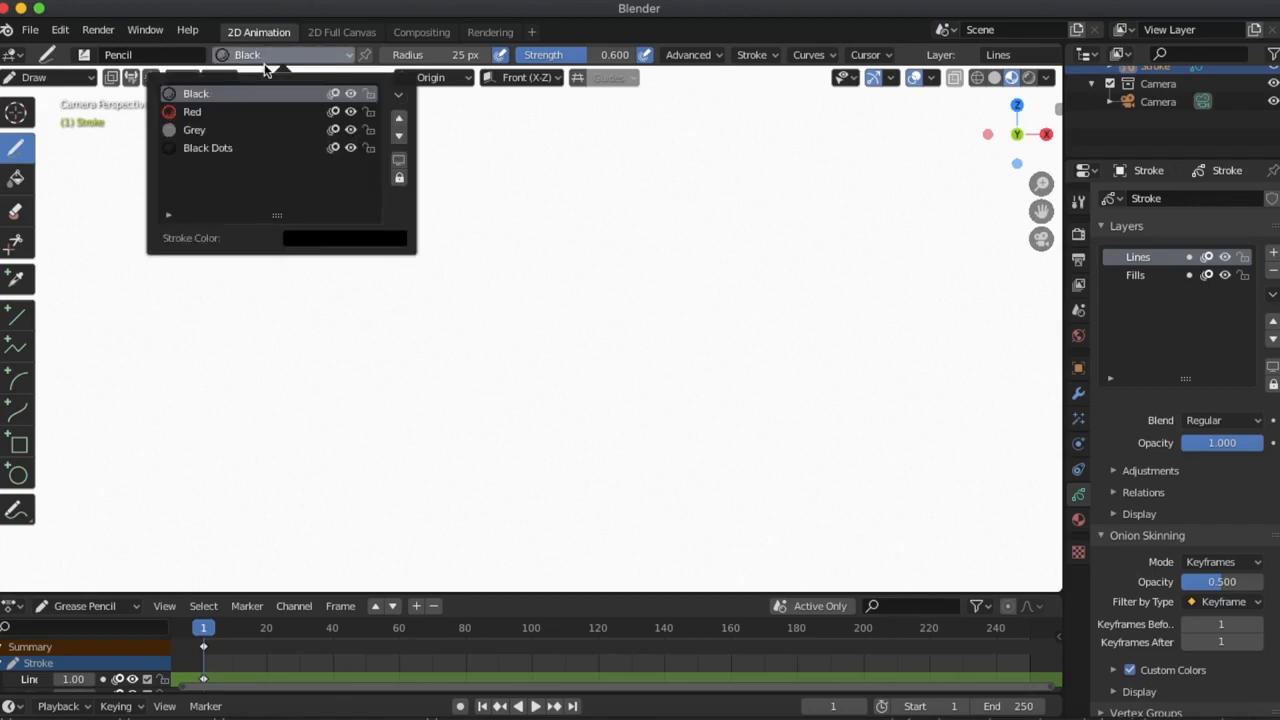
click(205, 114)
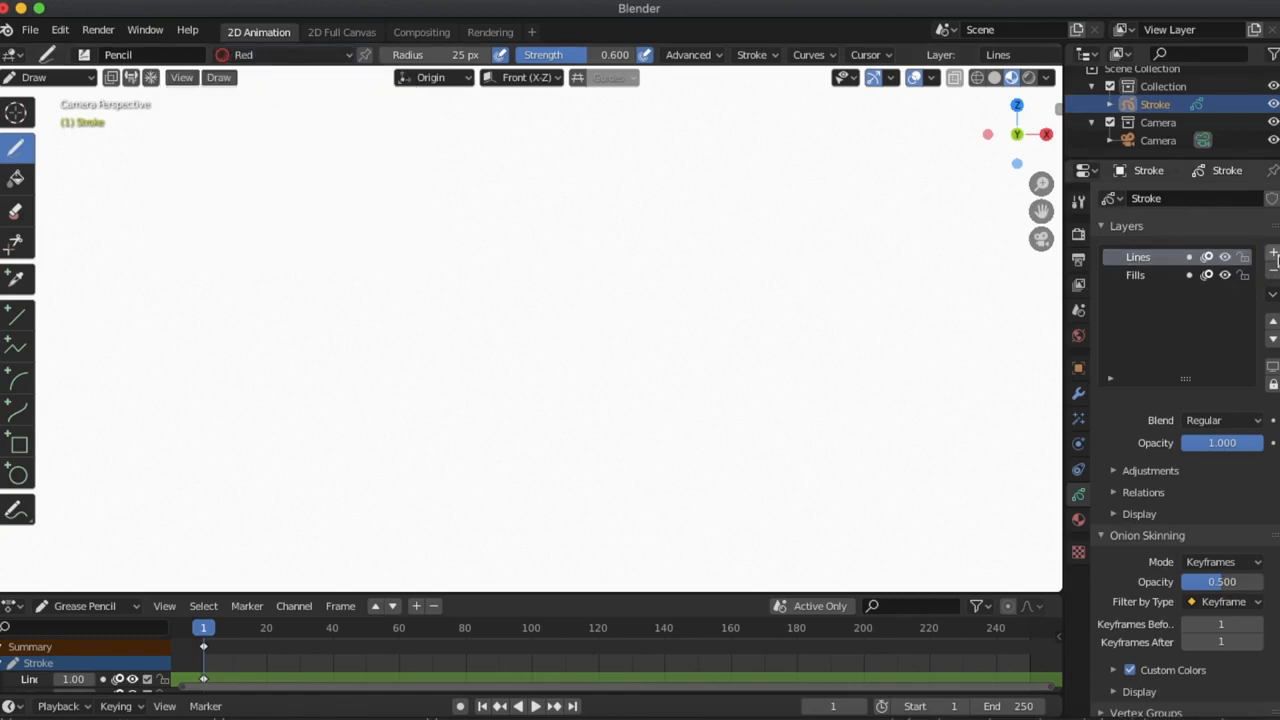
click(1273, 254)
double_click(1164, 257)
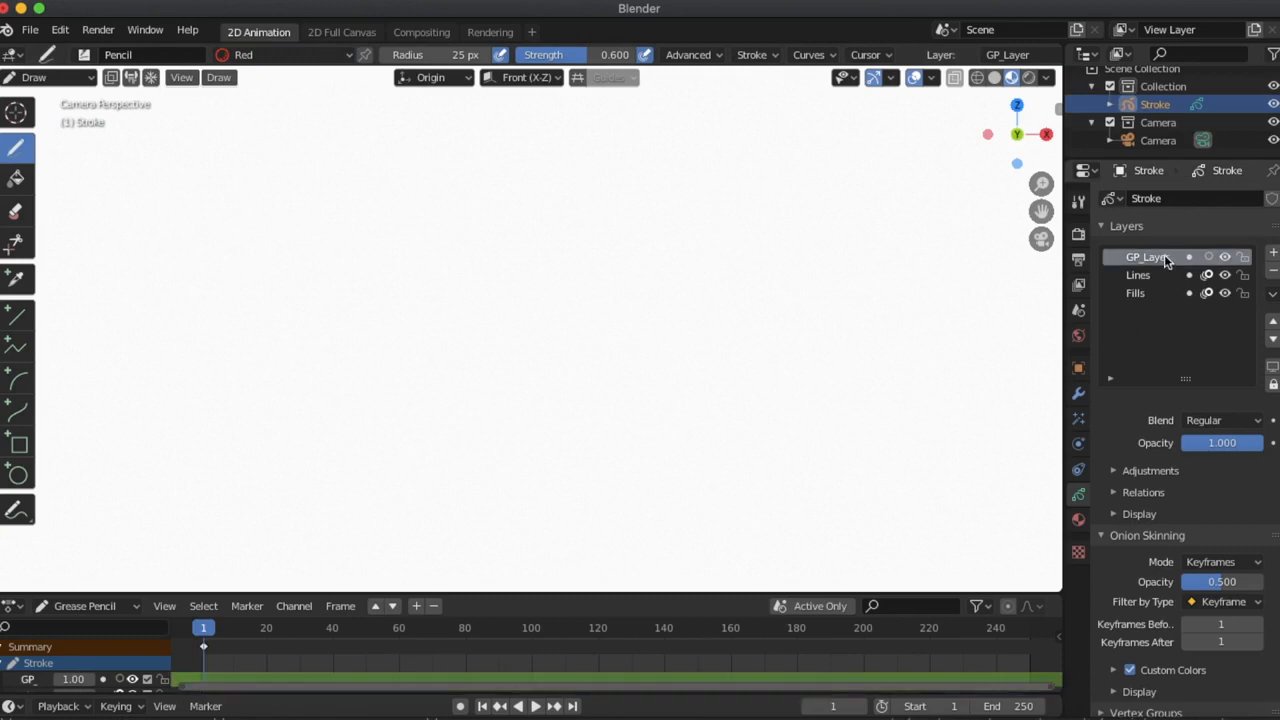
text(Sketch)
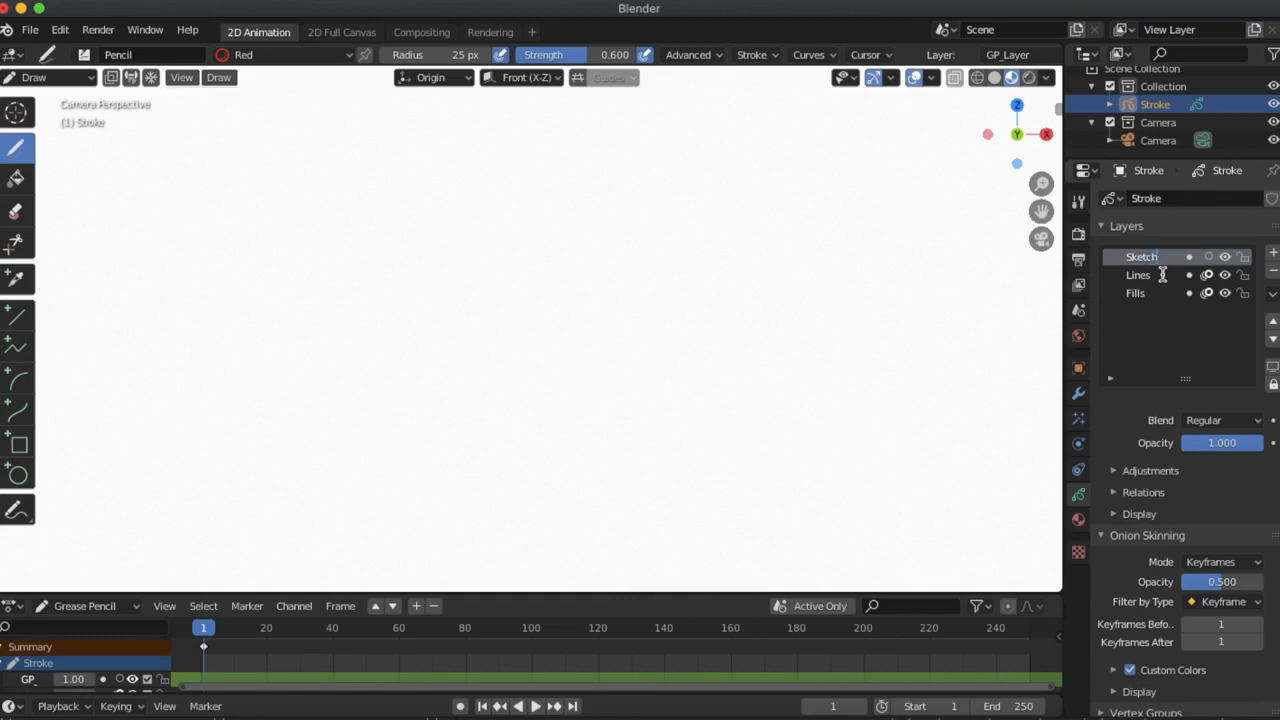
key(Return)
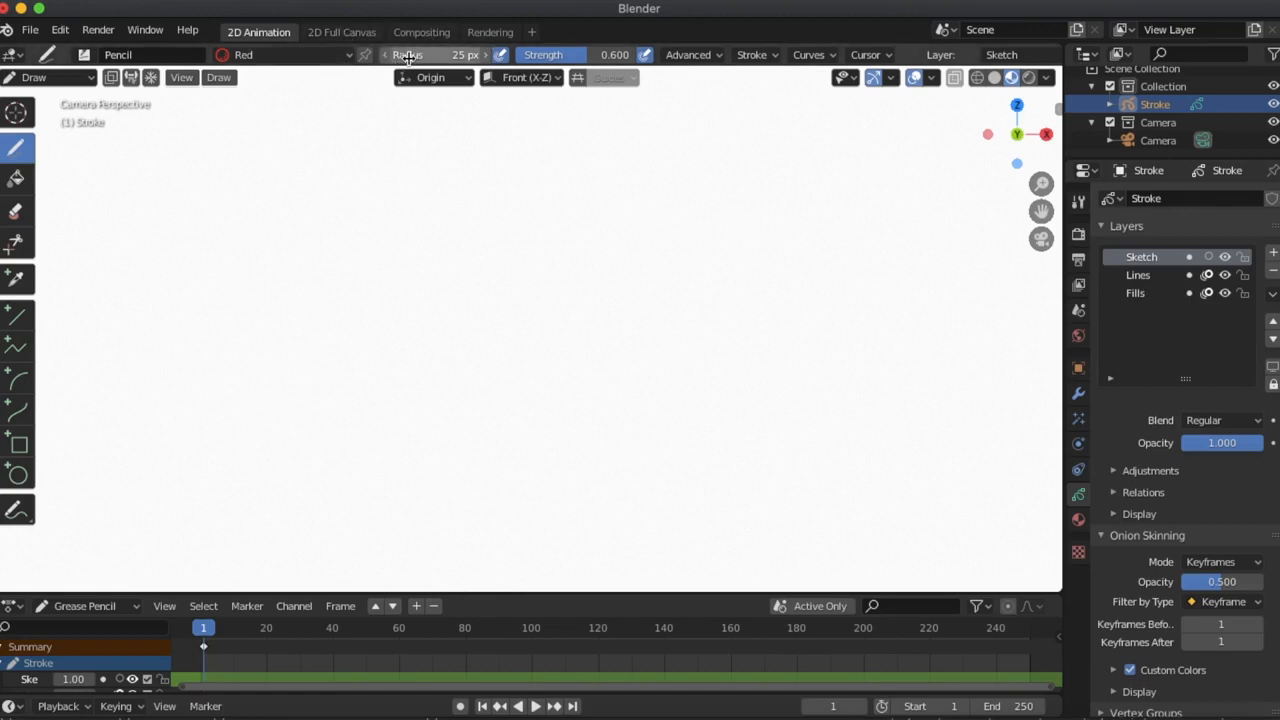
- Set the pencil radius to 99 px and sketch the character's round body with curved guide lines across its lower half
drag(404, 56, 548, 56)
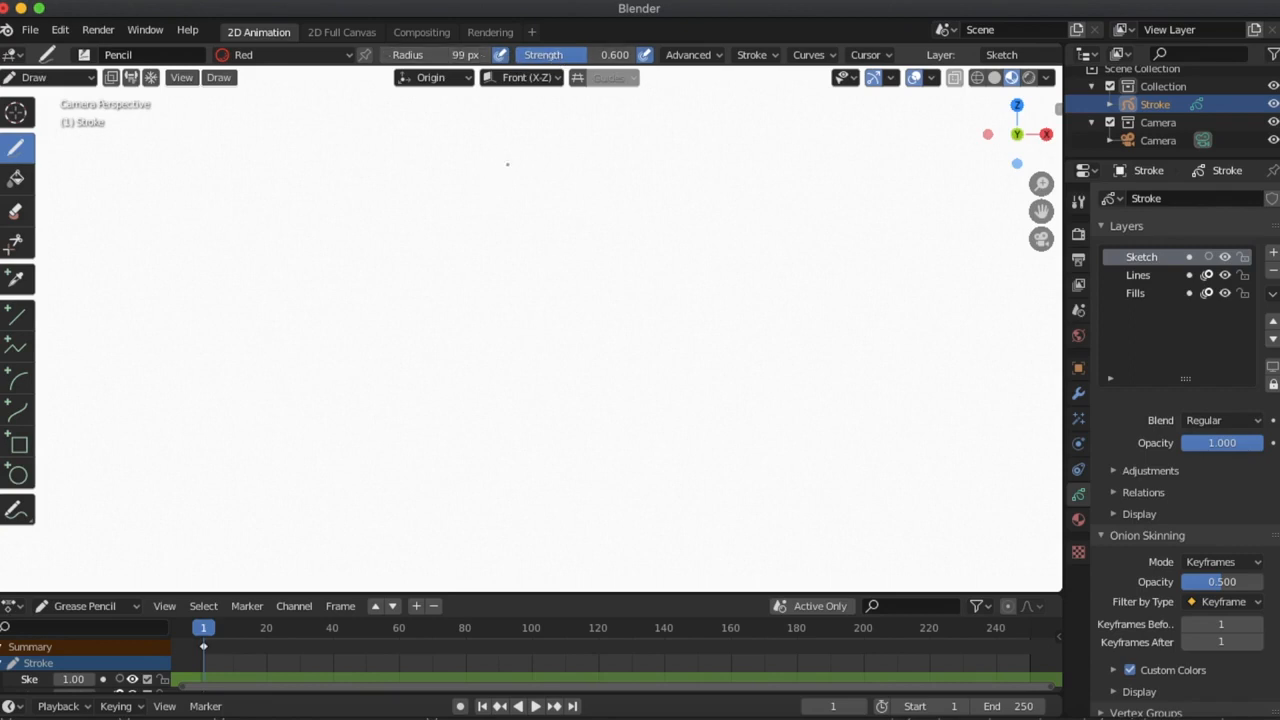
mouse_move(518, 135)
mouse_down()
mouse_move(440, 171)
mouse_move(422, 272)
mouse_move(432, 312)
mouse_move(505, 362)
mouse_move(550, 373)
mouse_up()
mouse_move(443, 181)
mouse_down()
mouse_move(470, 152)
mouse_move(600, 134)
mouse_move(684, 231)
mouse_move(686, 258)
mouse_move(632, 362)
mouse_up()
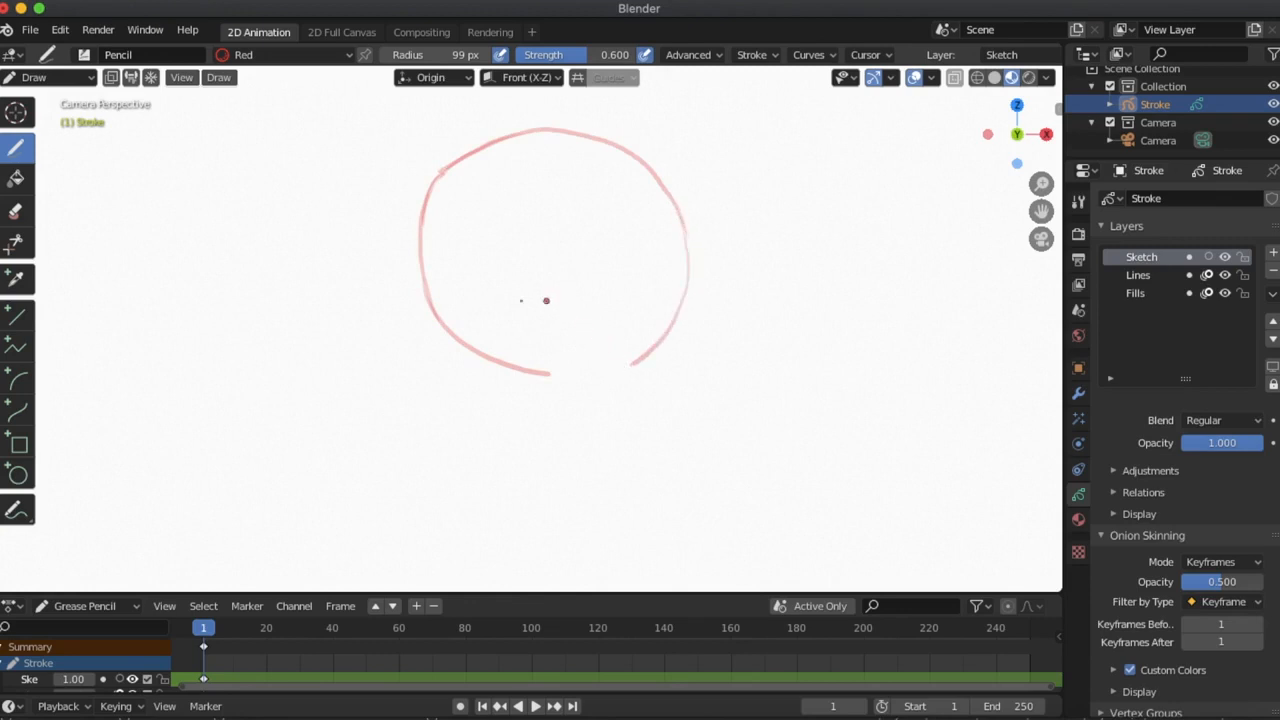
mouse_move(421, 216)
mouse_down()
mouse_move(448, 322)
mouse_move(566, 374)
mouse_move(632, 376)
mouse_up()
mouse_move(680, 310)
mouse_down()
mouse_move(526, 366)
mouse_move(486, 334)
mouse_up()
mouse_move(429, 212)
mouse_down()
mouse_move(451, 296)
mouse_move(540, 324)
mouse_up()
mouse_move(684, 232)
mouse_down()
mouse_move(660, 282)
mouse_move(564, 333)
mouse_up()
mouse_move(434, 278)
mouse_down()
mouse_move(472, 366)
mouse_move(543, 380)
mouse_move(664, 316)
mouse_up()
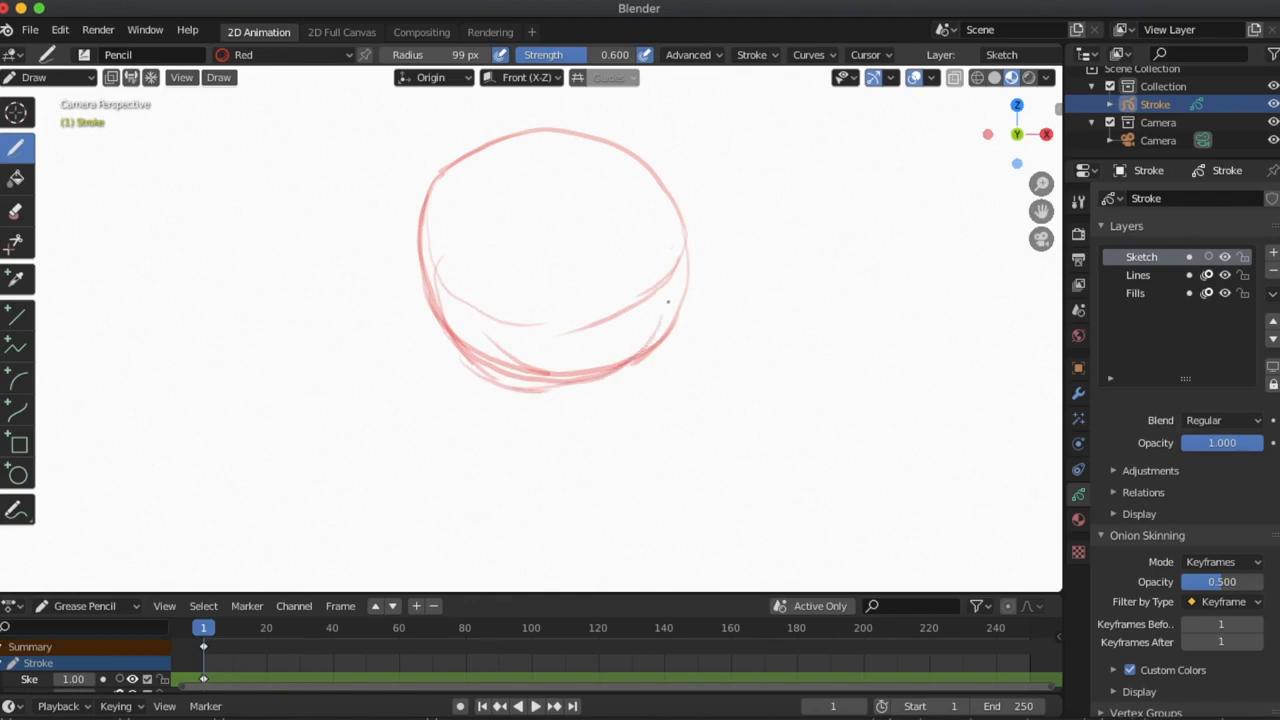
drag(587, 382, 664, 342)
- Sketch two oval eyes with pupils and a wide smiling mouth inside the body, reinforcing the body's lower outline
mouse_move(497, 178)
mouse_down()
mouse_move(520, 214)
mouse_move(458, 245)
mouse_move(500, 178)
mouse_up()
mouse_move(586, 185)
mouse_down()
mouse_move(628, 230)
mouse_move(600, 272)
mouse_move(617, 258)
mouse_up()
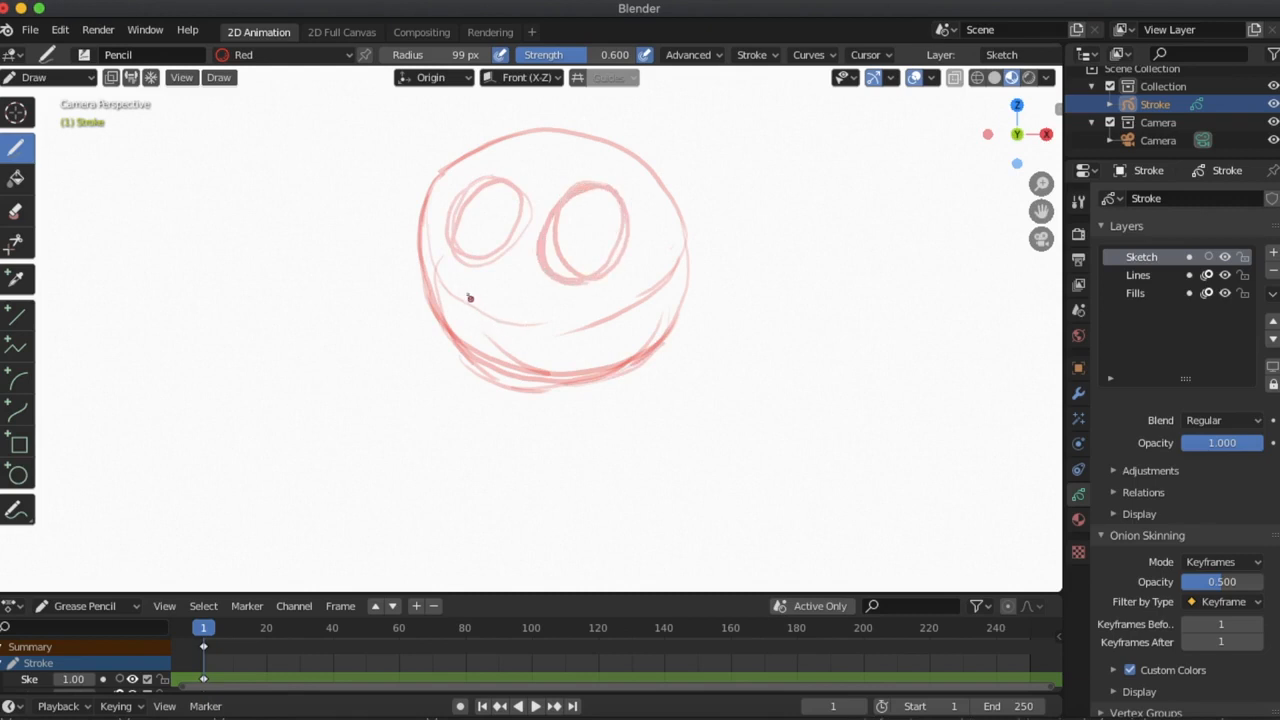
mouse_move(455, 283)
mouse_down()
mouse_move(477, 318)
mouse_move(578, 336)
mouse_move(619, 301)
mouse_move(515, 357)
mouse_move(465, 304)
mouse_up()
drag(486, 355, 574, 336)
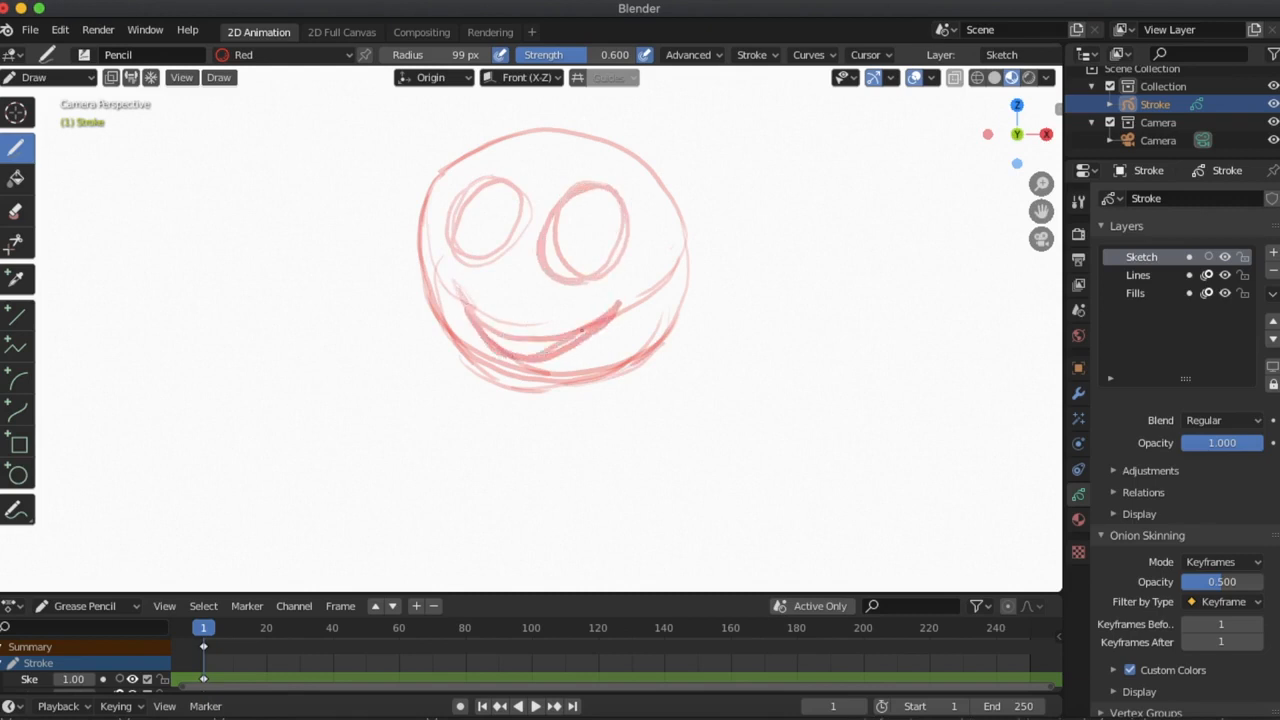
mouse_move(447, 325)
mouse_down()
mouse_move(462, 353)
mouse_move(535, 385)
mouse_move(628, 366)
mouse_move(668, 316)
mouse_up()
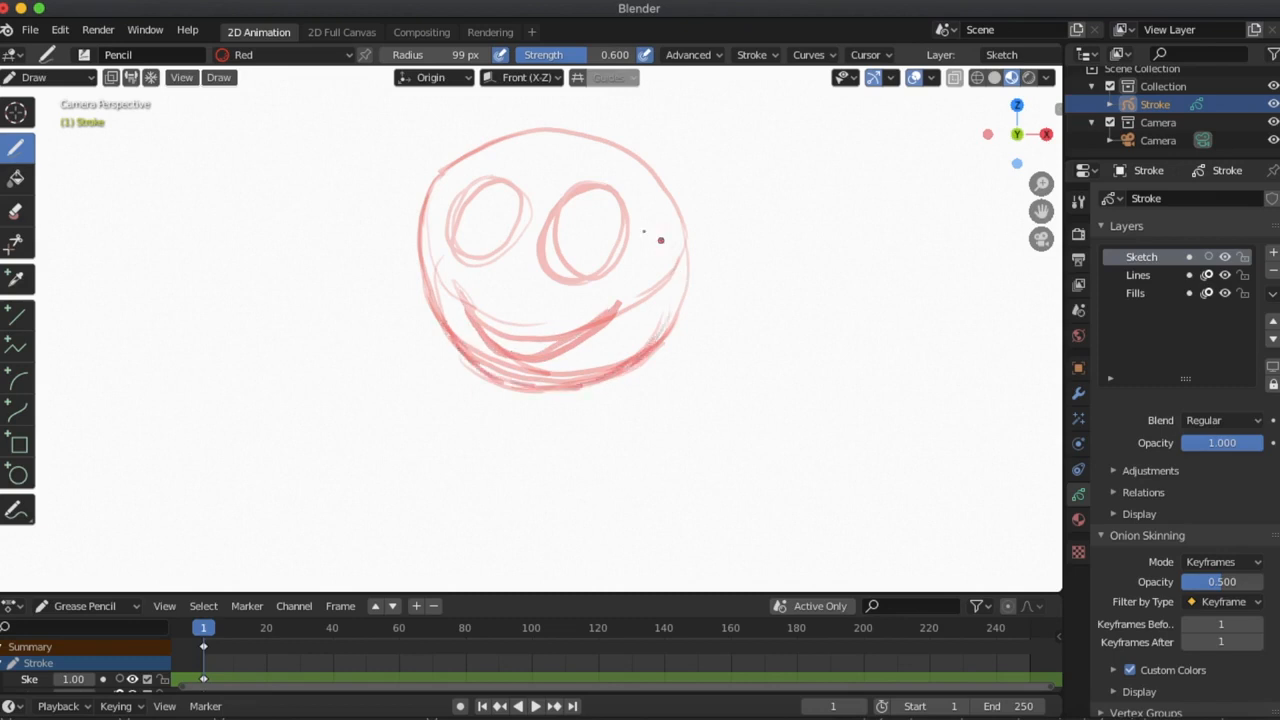
drag(576, 241, 576, 245)
- Sketch two legs with feet below the body and strengthen the body's outline with extra strokes
mouse_move(470, 366)
mouse_down()
mouse_move(492, 424)
mouse_move(432, 437)
mouse_move(480, 427)
mouse_up()
mouse_move(628, 370)
mouse_down()
mouse_move(602, 434)
mouse_move(606, 416)
mouse_move(602, 432)
mouse_move(678, 464)
mouse_move(596, 436)
mouse_move(626, 446)
mouse_up()
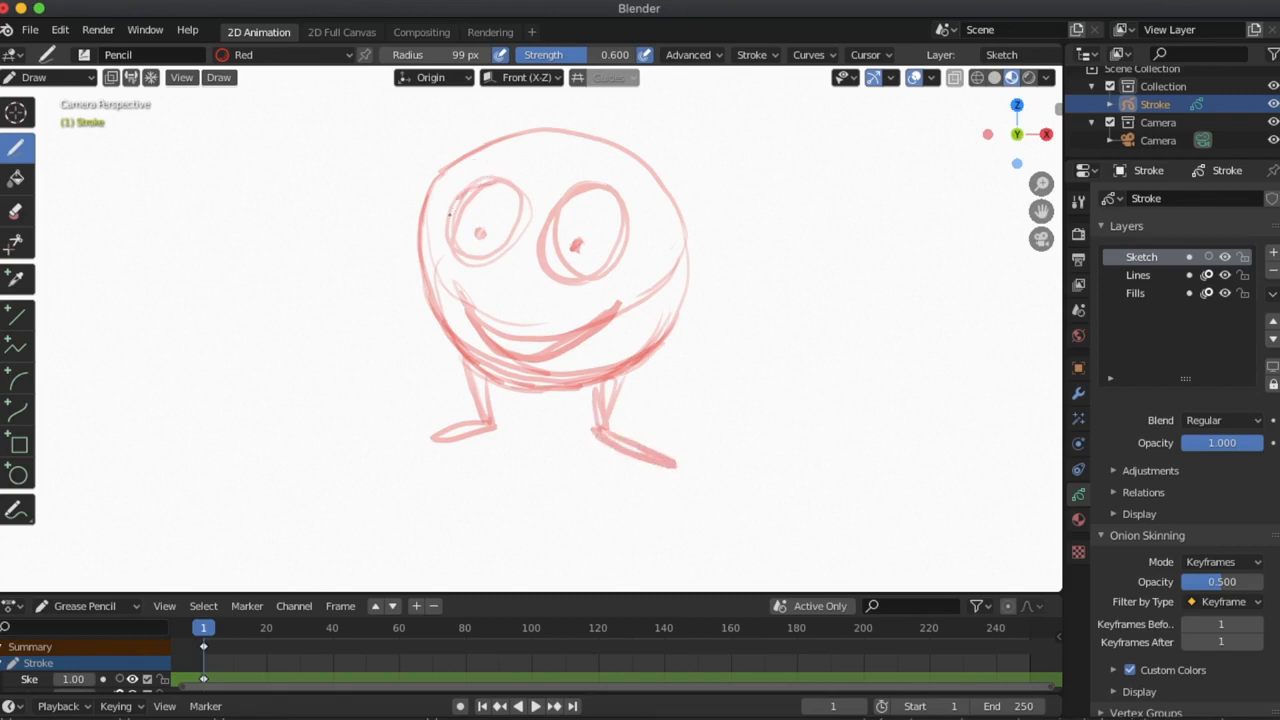
mouse_move(430, 217)
mouse_down()
mouse_move(460, 162)
mouse_move(574, 128)
mouse_move(681, 198)
mouse_move(686, 262)
mouse_move(668, 320)
mouse_move(600, 380)
mouse_move(540, 383)
mouse_up()
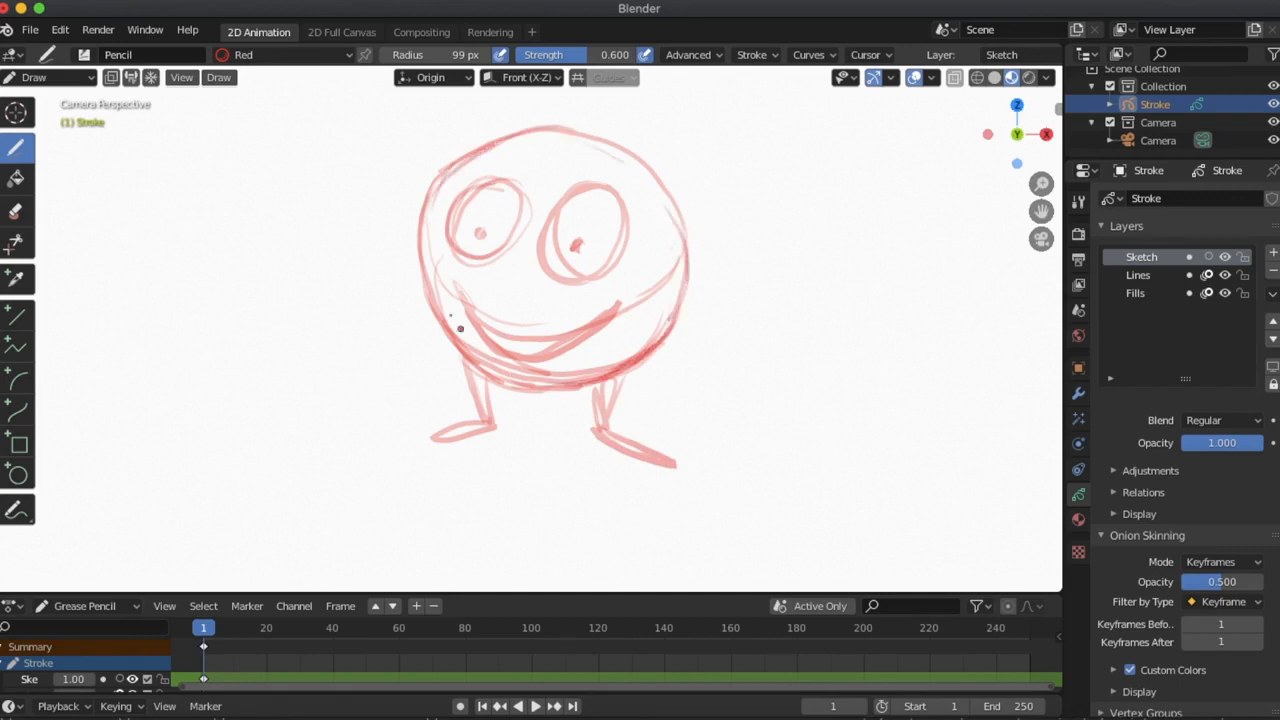
mouse_move(426, 185)
mouse_down()
mouse_move(430, 296)
mouse_move(500, 386)
mouse_move(568, 390)
mouse_move(654, 344)
mouse_move(648, 332)
mouse_up()
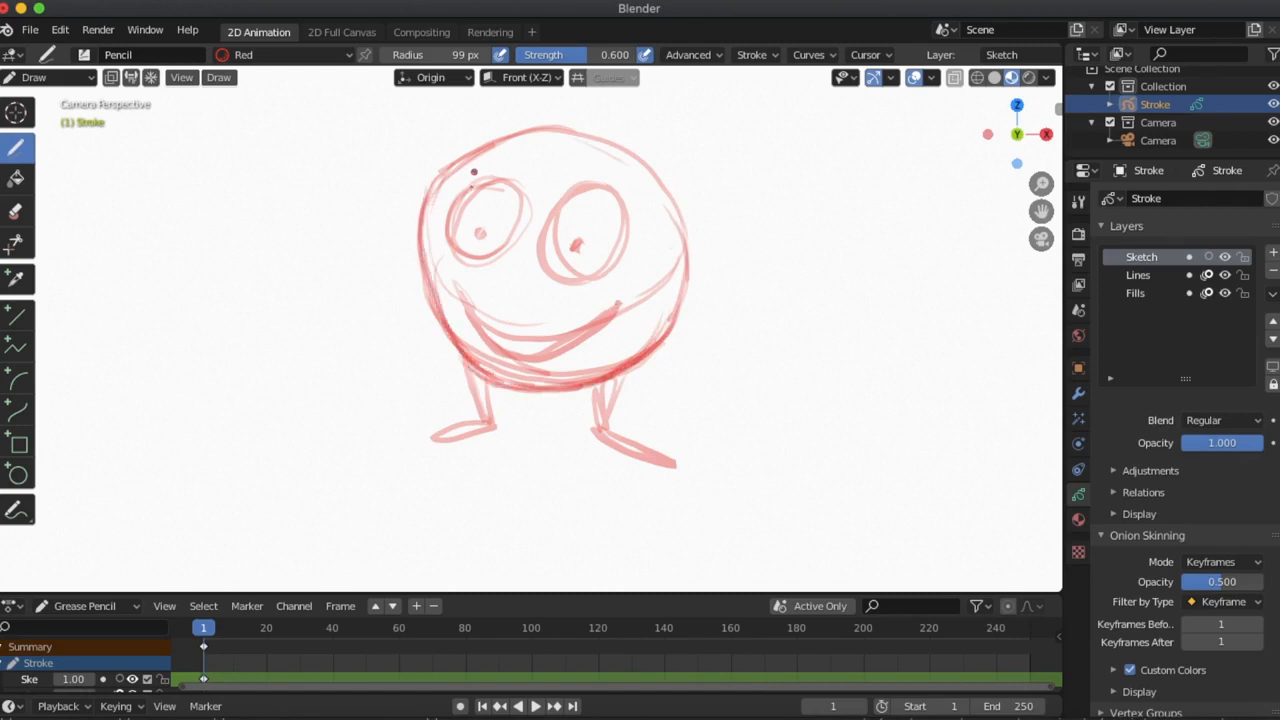
- Sketch two small horns on top of the head with the Pencil brush
drag(488, 114, 473, 145)
drag(610, 134, 622, 170)
drag(487, 124, 470, 155)
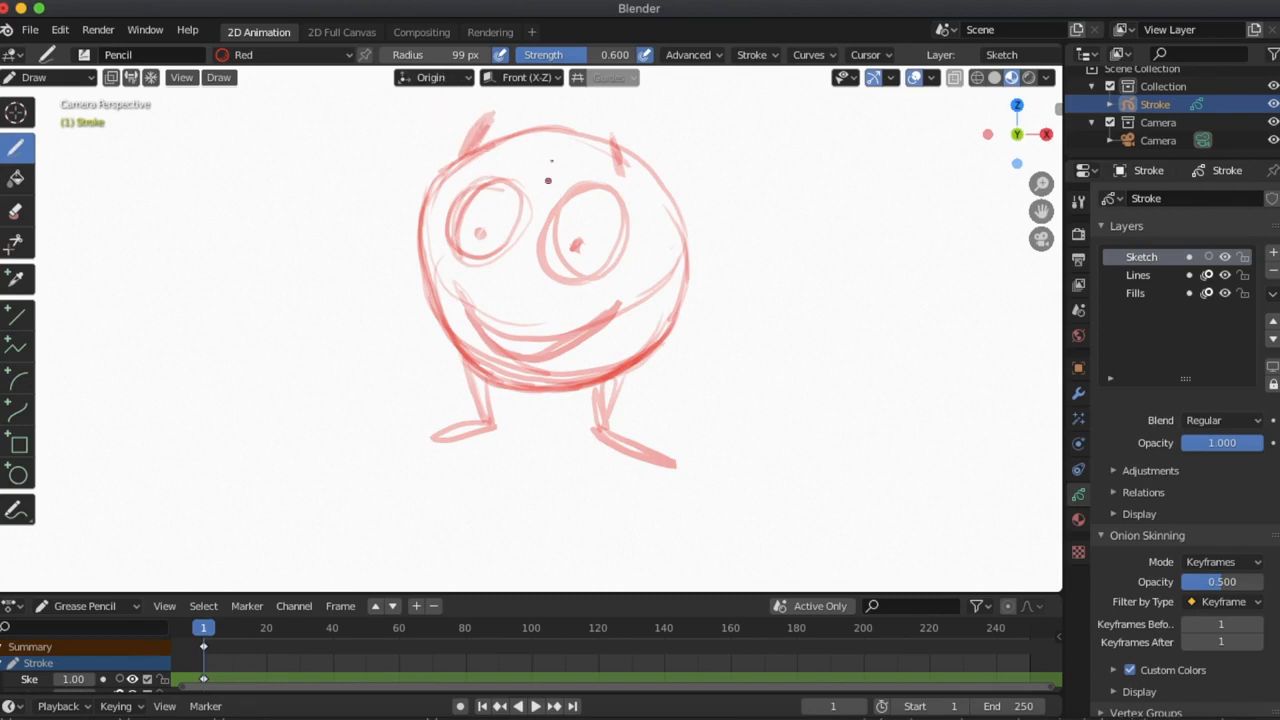
click(96, 55)
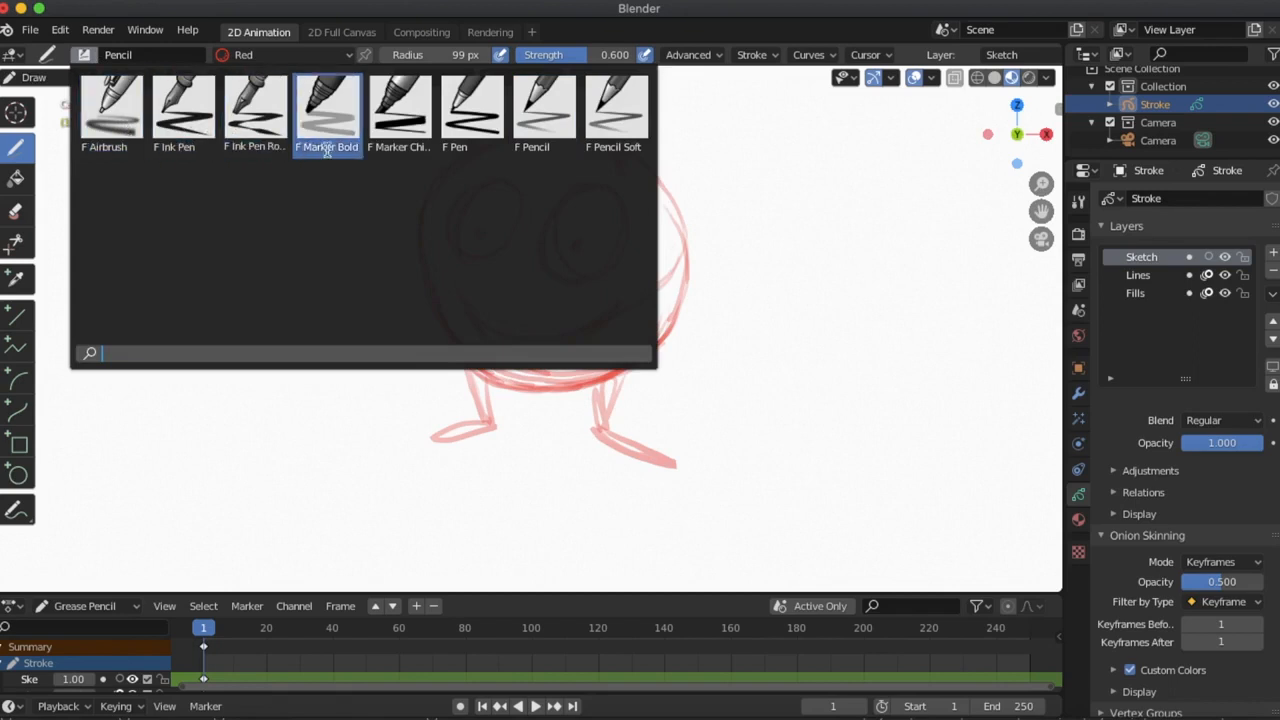
click(552, 118)
drag(467, 166, 512, 112)
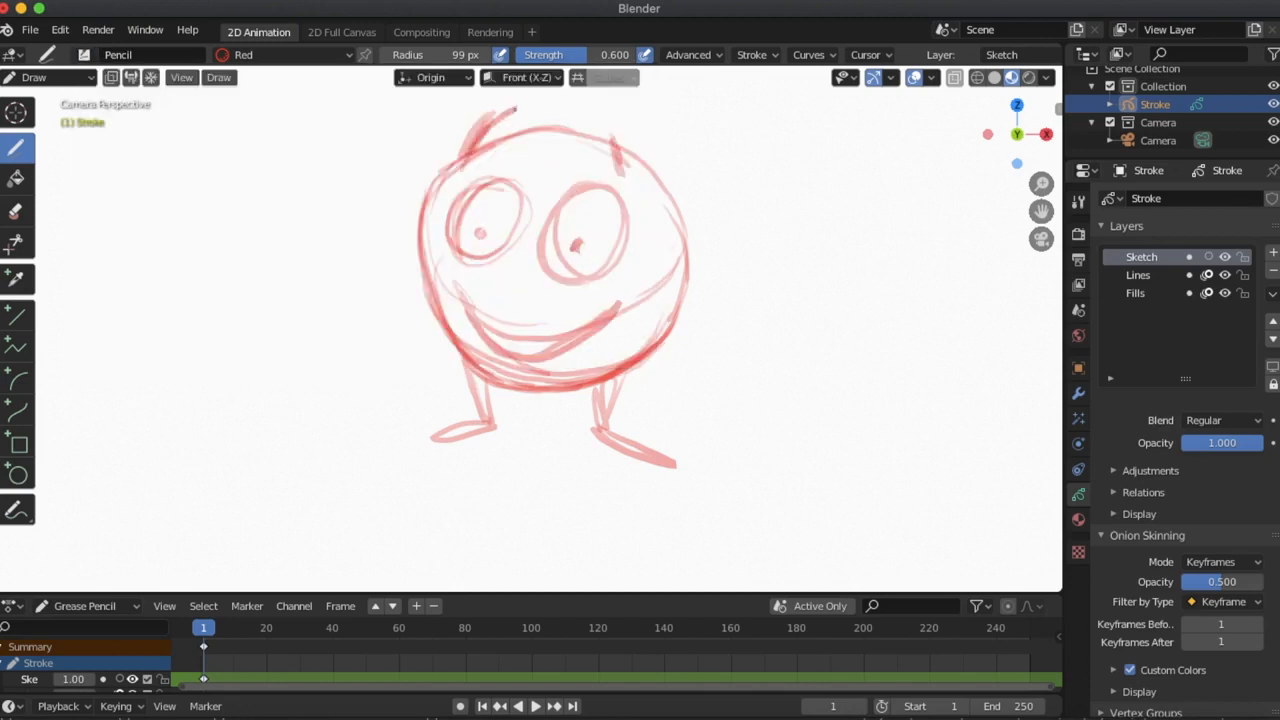
mouse_move(623, 167)
mouse_down()
mouse_move(605, 127)
mouse_move(618, 170)
mouse_up()
- Sketch an arm with a fingered hand on each side of the body and thicken the adjoining body outline
mouse_move(451, 182)
mouse_down()
mouse_move(426, 295)
mouse_move(384, 291)
mouse_move(435, 290)
mouse_up()
mouse_move(350, 275)
mouse_down()
mouse_move(388, 292)
mouse_move(388, 326)
mouse_move(352, 309)
mouse_up()
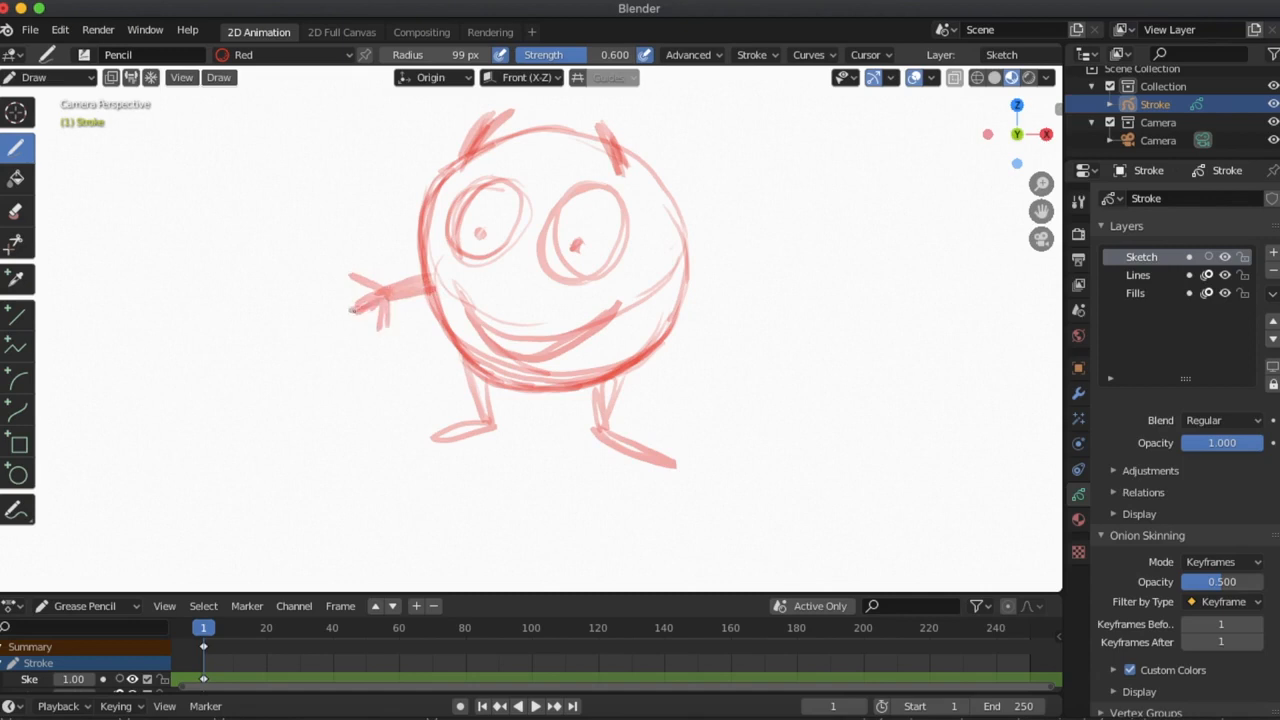
mouse_move(684, 283)
mouse_down()
mouse_move(738, 302)
mouse_move(716, 302)
mouse_up()
mouse_move(734, 298)
mouse_down()
mouse_move(762, 274)
mouse_move(766, 313)
mouse_move(752, 332)
mouse_up()
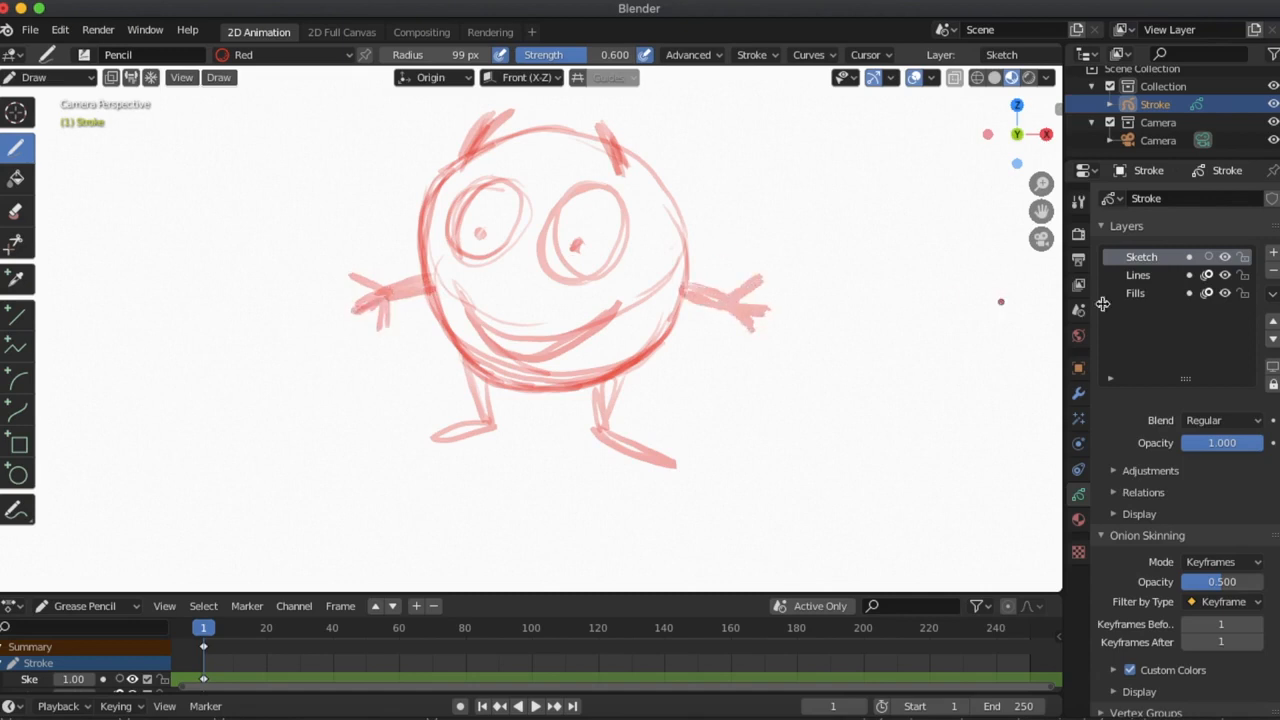
- Add another layer named Sketch2 and switch the stroke material to Black
click(1273, 253)
double_click(1156, 258)
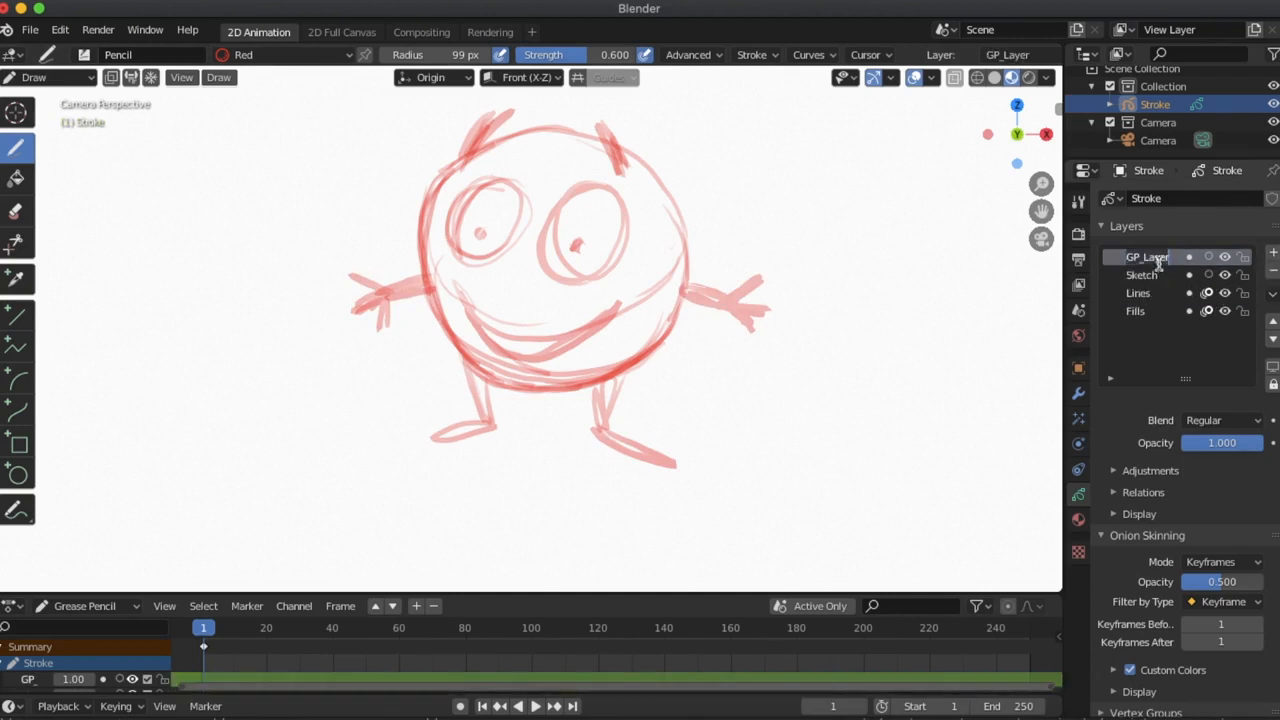
text(Ske)
key(Return)
click(330, 55)
click(270, 95)
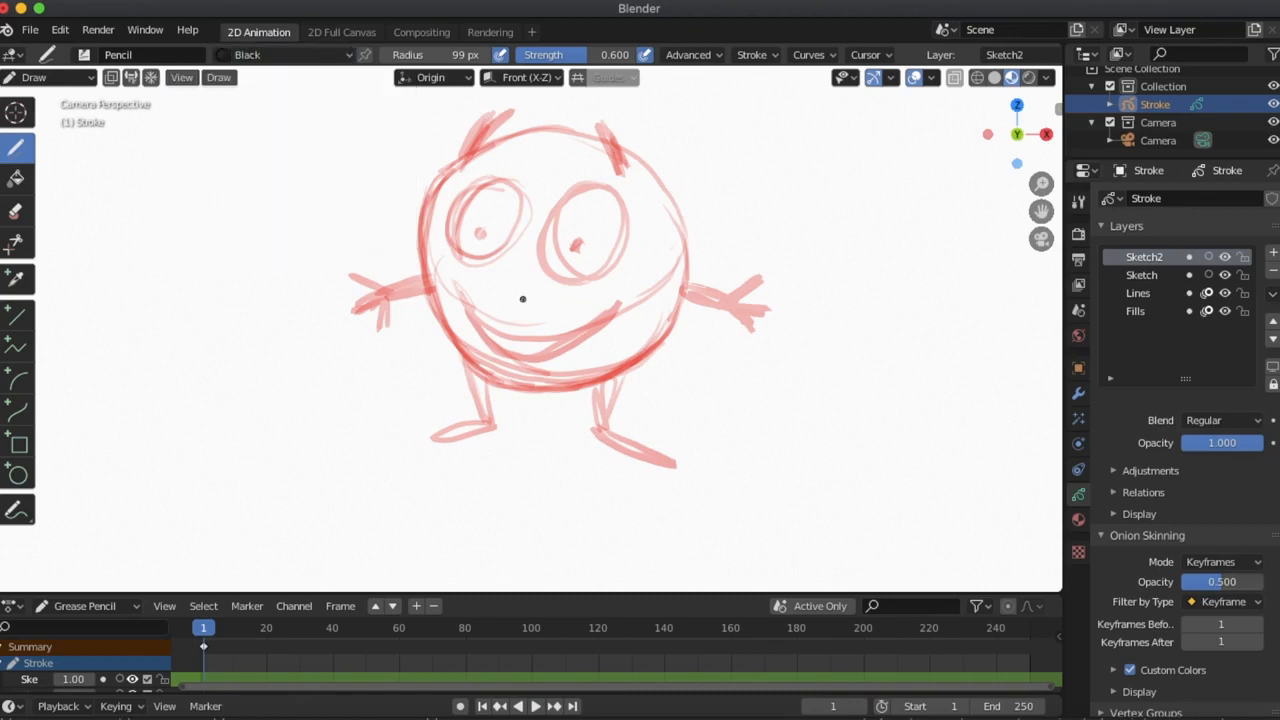
- Set the pencil radius to 91 px and trace the left side of the body outline in black on Sketch2
scroll(526, 317, up, 1)
scroll(528, 306, down, 3)
scroll(523, 340, up, 5)
mouse_move(545, 257)
ctrl+middle_down()
mouse_move(557, 223)
mouse_move(517, 409)
mouse_move(523, 400)
ctrl+middle_up()
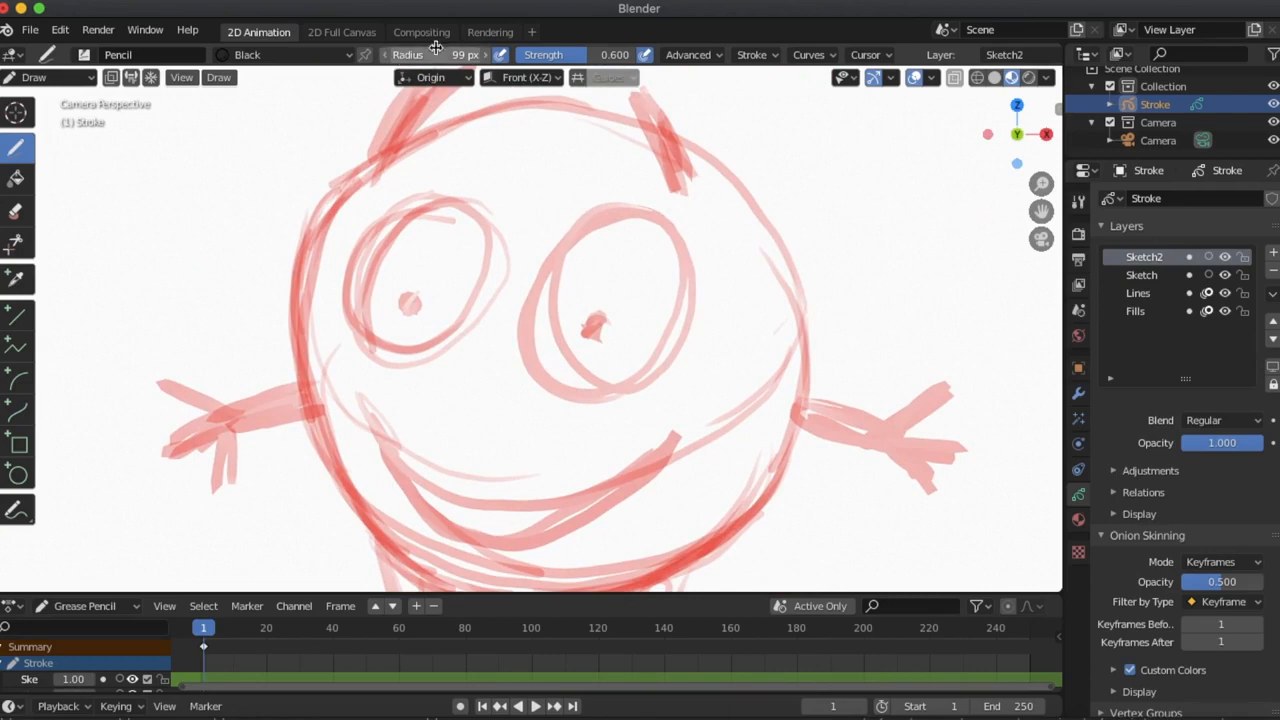
drag(441, 54, 420, 57)
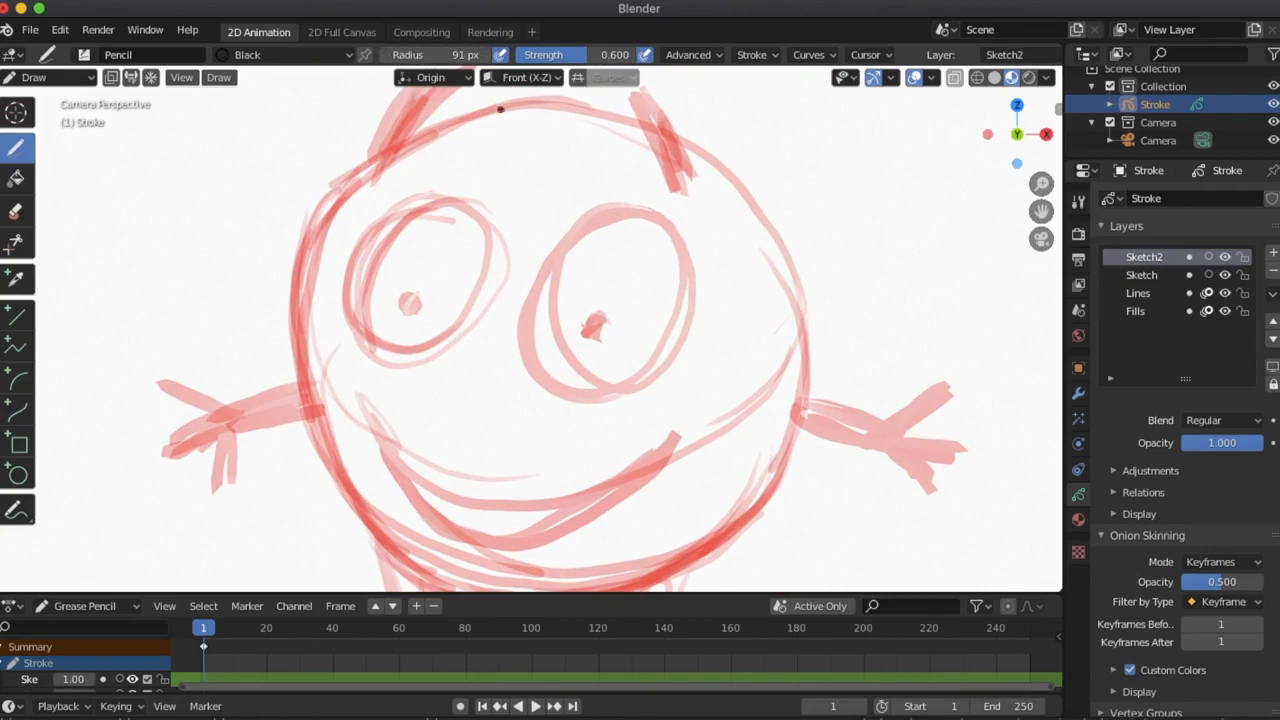
mouse_move(501, 104)
mouse_down()
mouse_move(420, 134)
mouse_move(476, 109)
mouse_move(380, 170)
mouse_move(328, 226)
mouse_move(302, 334)
mouse_move(333, 460)
mouse_up()
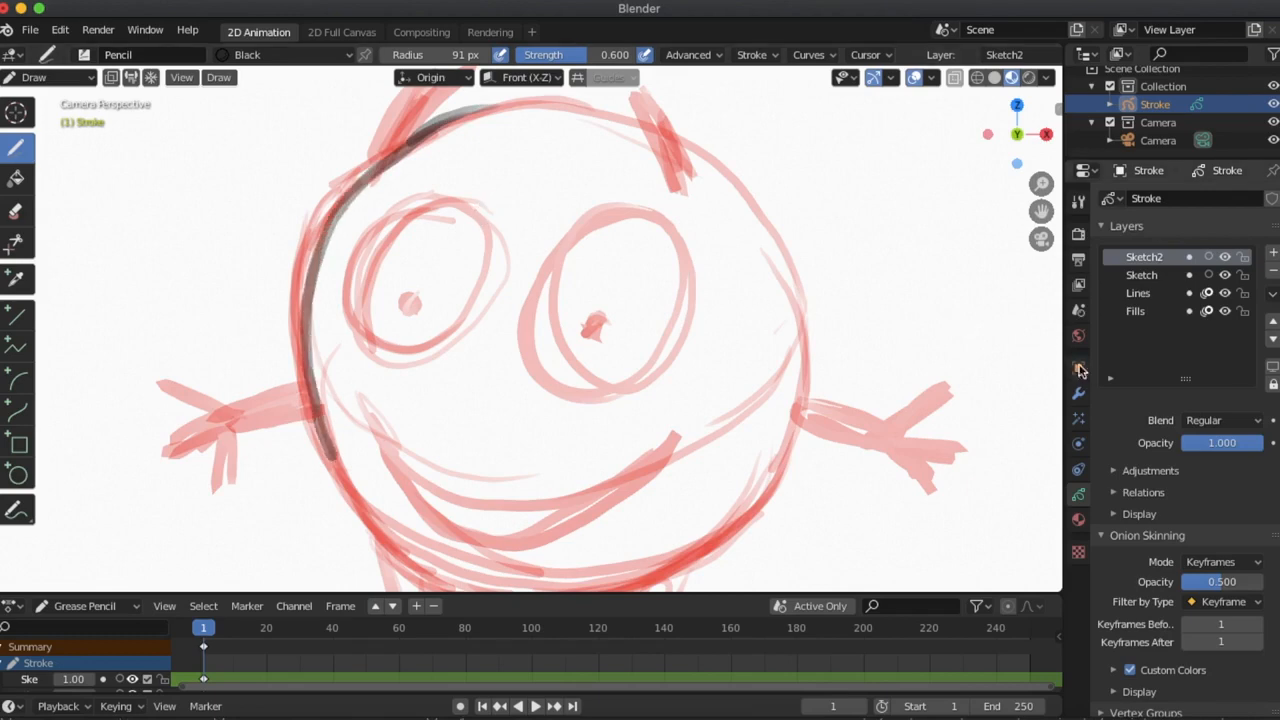
- Toggle the Sketch layer's visibility off and on, and trace both eyes and their pupils in black on Sketch2
click(1224, 275)
click(1224, 275)
mouse_move(436, 194)
mouse_down()
mouse_move(360, 250)
mouse_move(348, 314)
mouse_move(398, 355)
mouse_move(476, 316)
mouse_move(490, 242)
mouse_move(432, 198)
mouse_up()
mouse_move(415, 306)
mouse_down()
mouse_move(403, 313)
mouse_move(415, 294)
mouse_up()
mouse_move(633, 215)
mouse_down()
mouse_move(560, 280)
mouse_move(549, 366)
mouse_move(620, 393)
mouse_move(677, 336)
mouse_move(688, 260)
mouse_move(645, 213)
mouse_move(613, 215)
mouse_up()
mouse_move(606, 336)
mouse_down()
mouse_move(588, 330)
mouse_move(610, 322)
mouse_up()
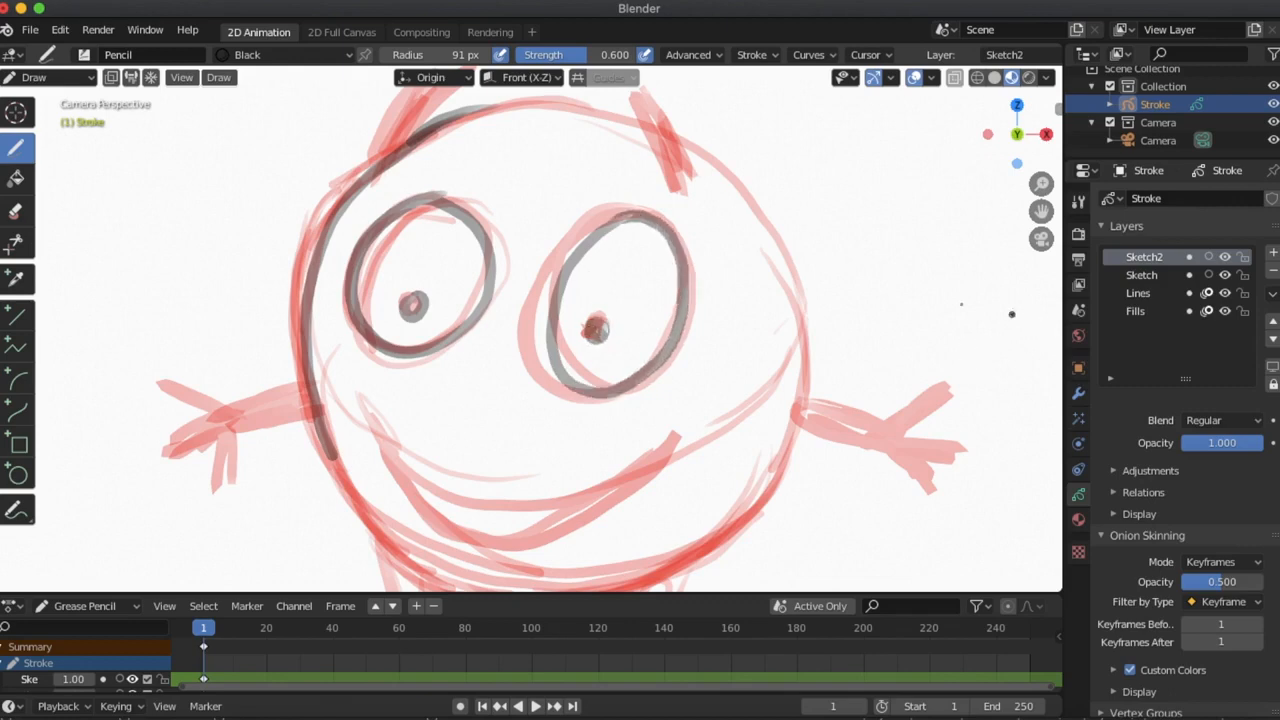
middle_drag(475, 229, 463, 317)
mouse_move(636, 306)
middle_down()
mouse_move(614, 314)
mouse_move(620, 290)
mouse_move(654, 266)
mouse_move(634, 197)
mouse_move(634, 297)
mouse_move(623, 289)
middle_up()
key(KP_1)
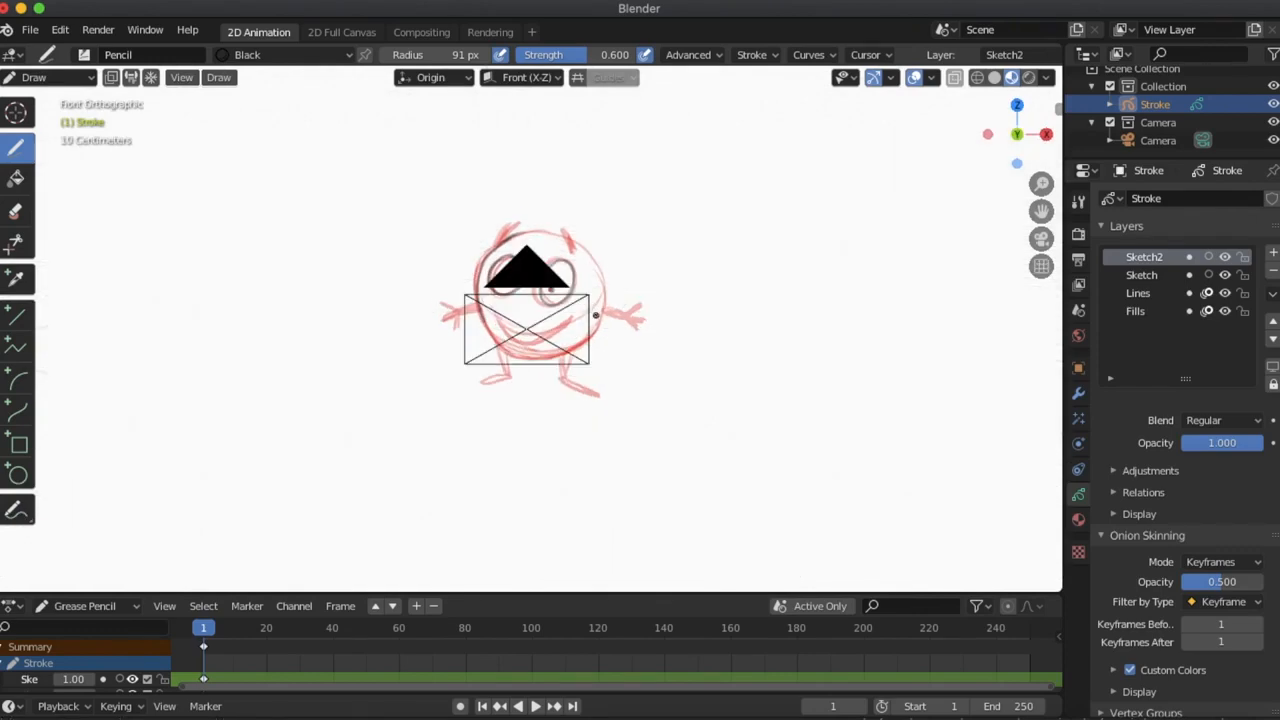
ctrl+middle_drag(596, 315, 538, 305)
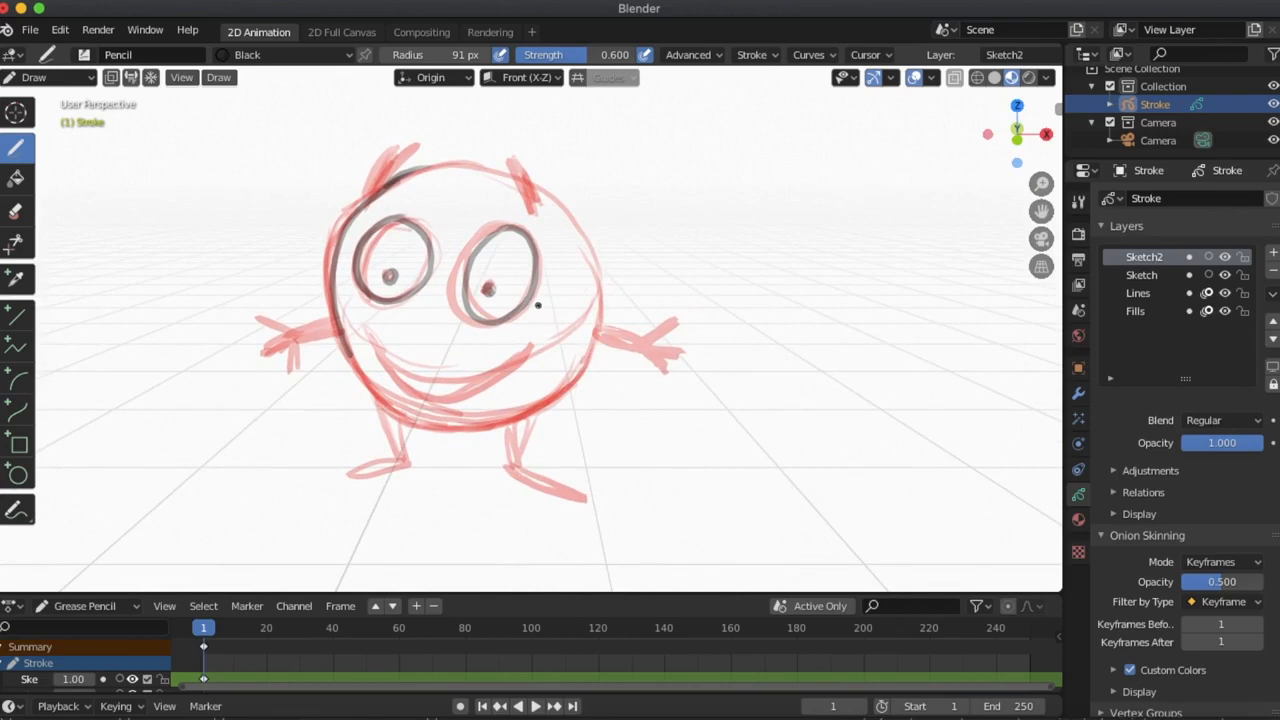